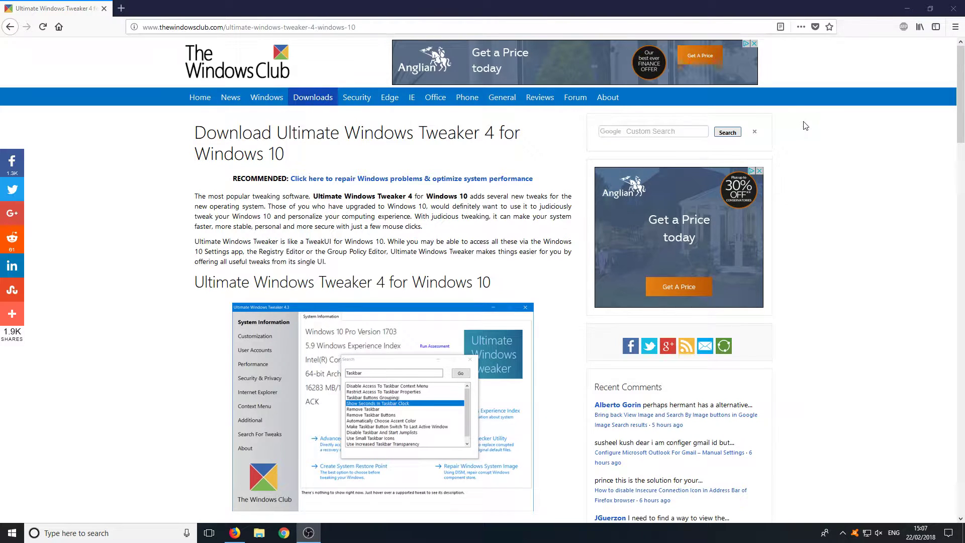
- Scroll the Ultimate Windows Tweaker 4 article down to the Download Ultimate Windows Tweaker button
scroll(790, 207, down, 3)
scroll(810, 196, down, 15)
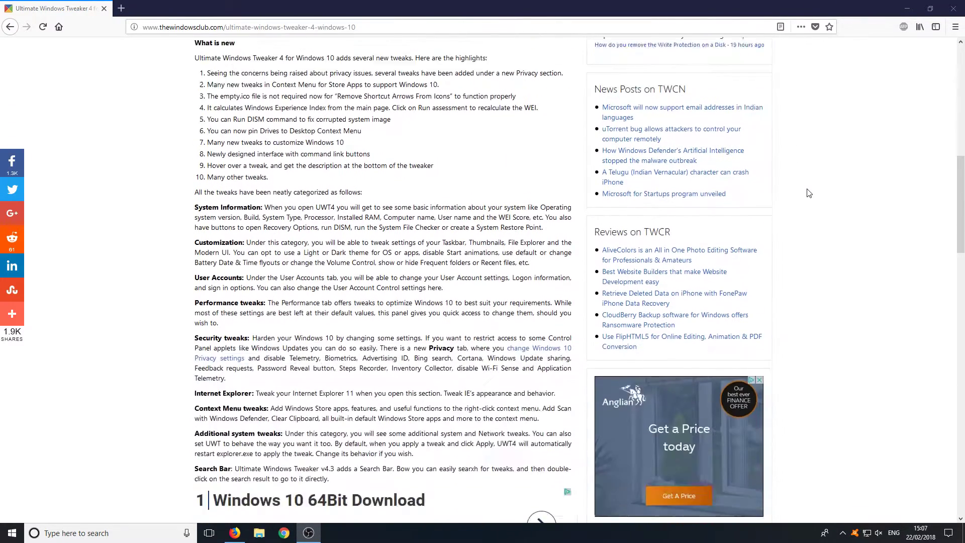
scroll(808, 190, down, 9)
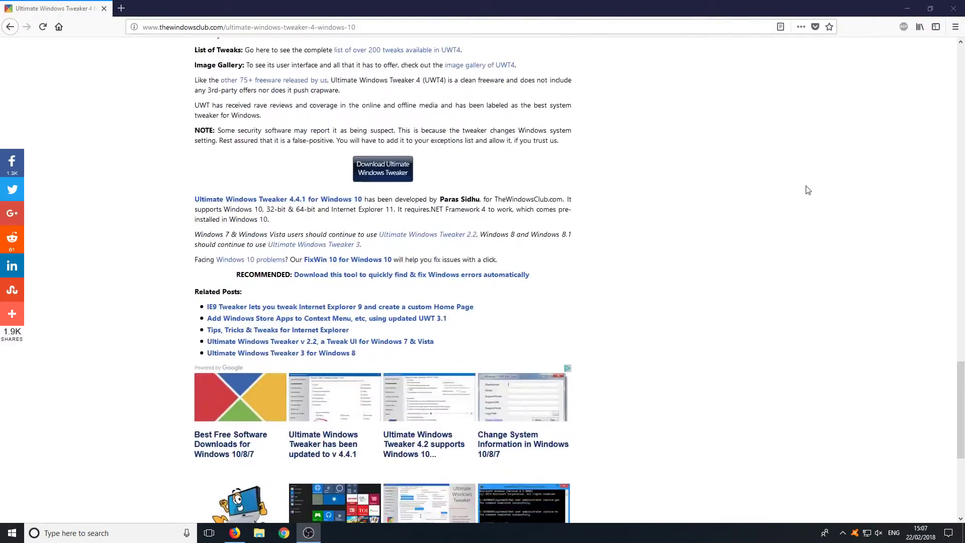
scroll(656, 178, up, 3)
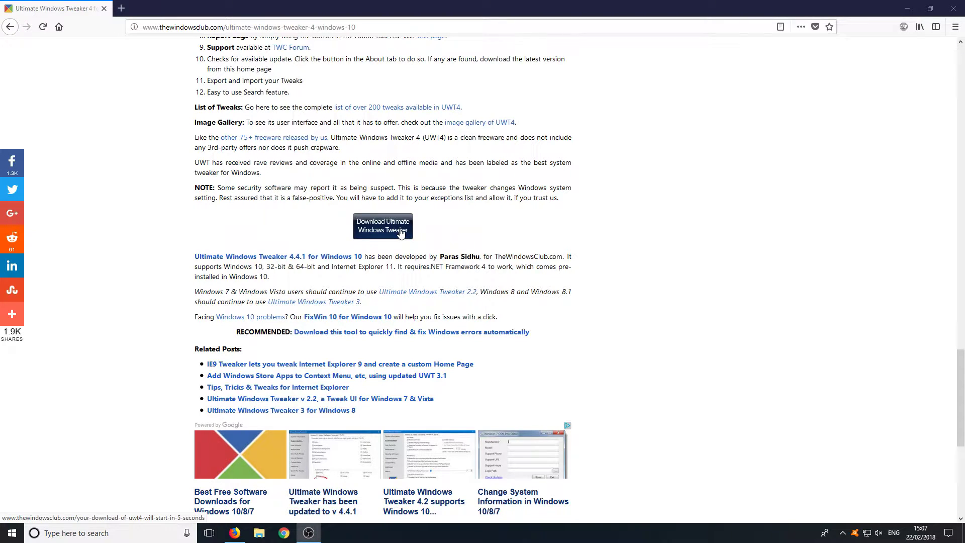
- Save UWT4.zip from the download link and drag a copy of it onto the desktop
click(401, 232)
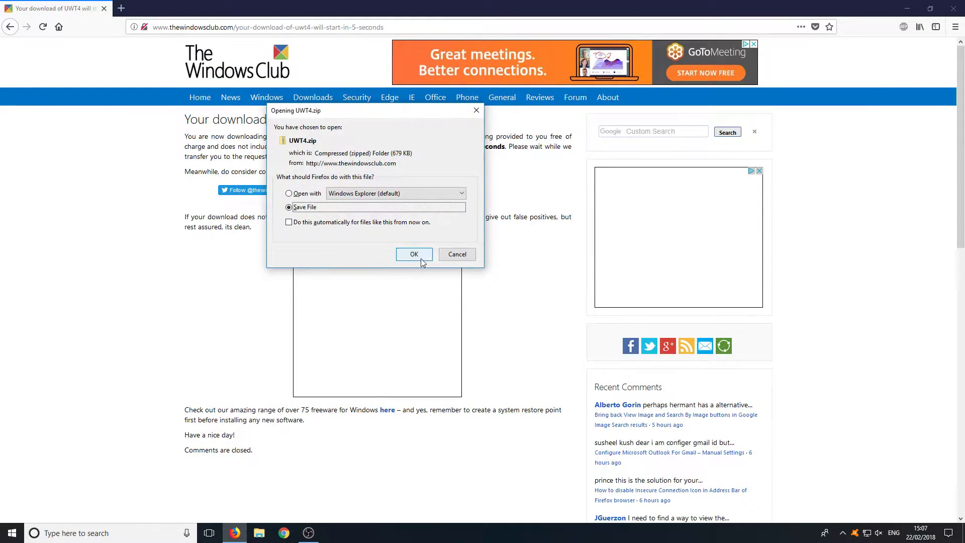
click(421, 253)
drag(798, 6, 780, 51)
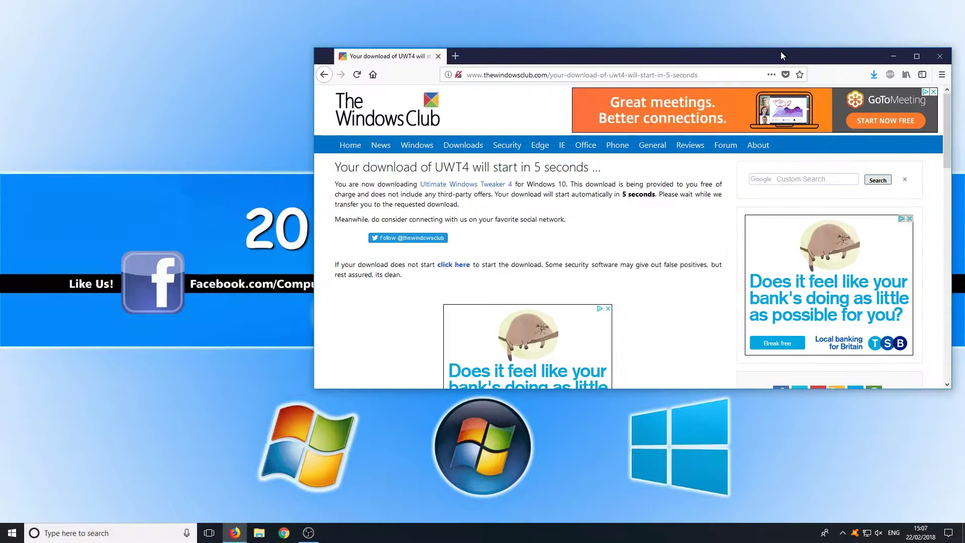
click(874, 76)
drag(786, 101, 146, 93)
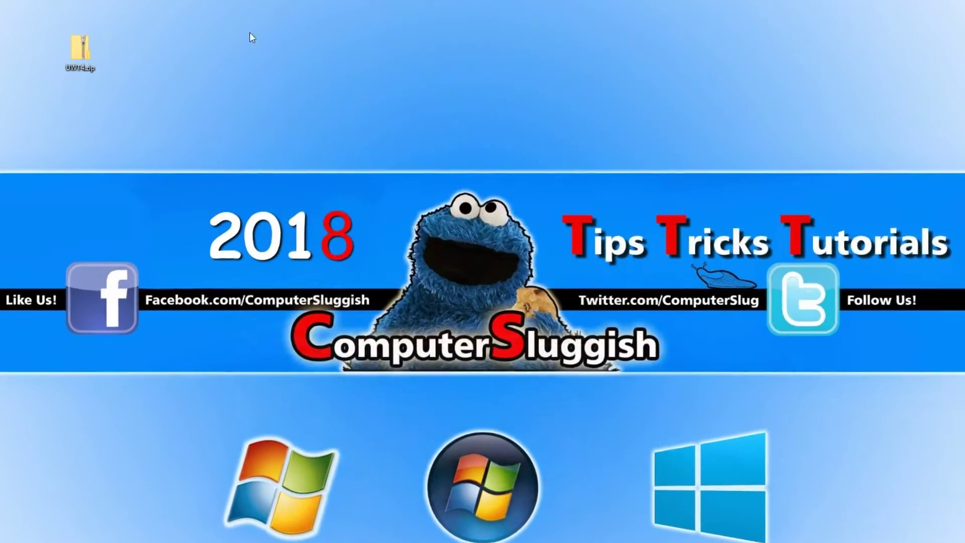
- Extract UWT4.zip into a UWT4 folder on the desktop
right_click(74, 49)
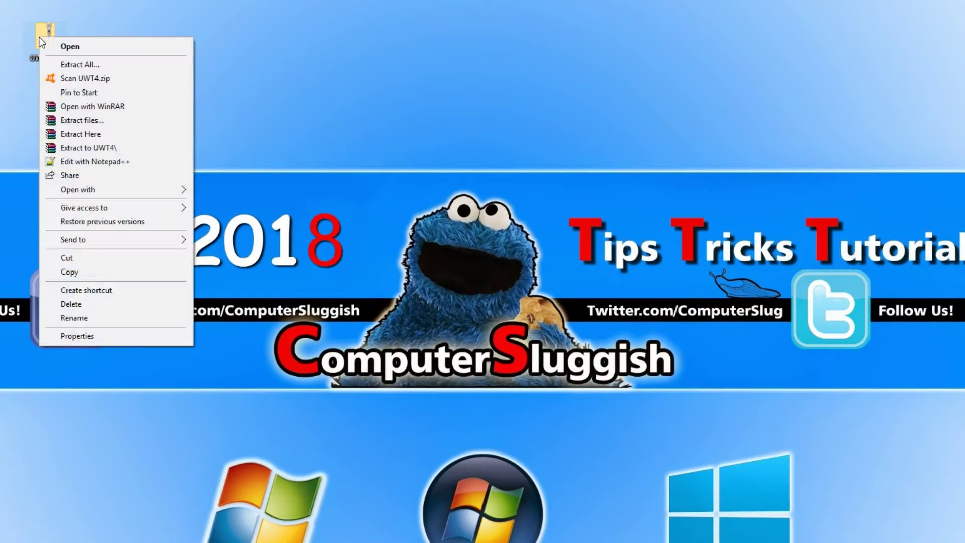
click(88, 65)
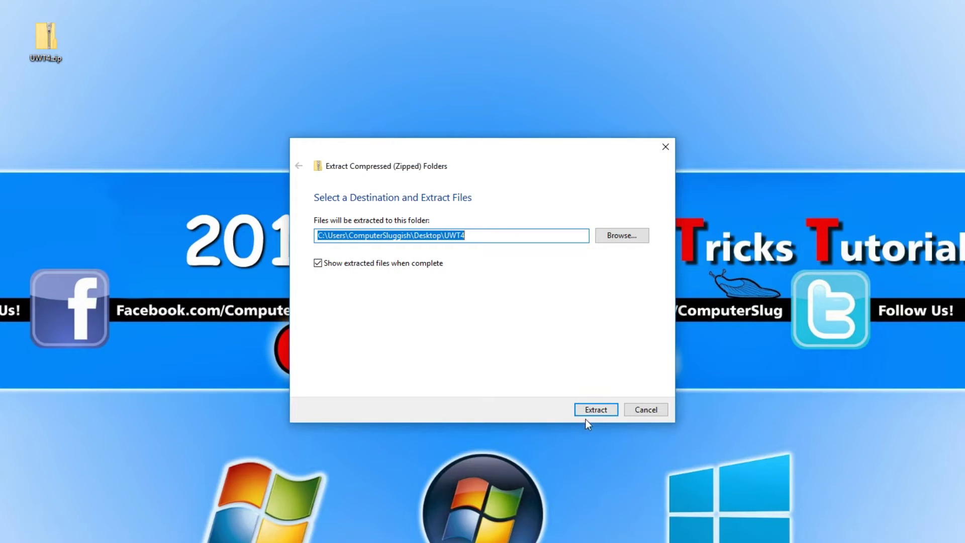
click(594, 412)
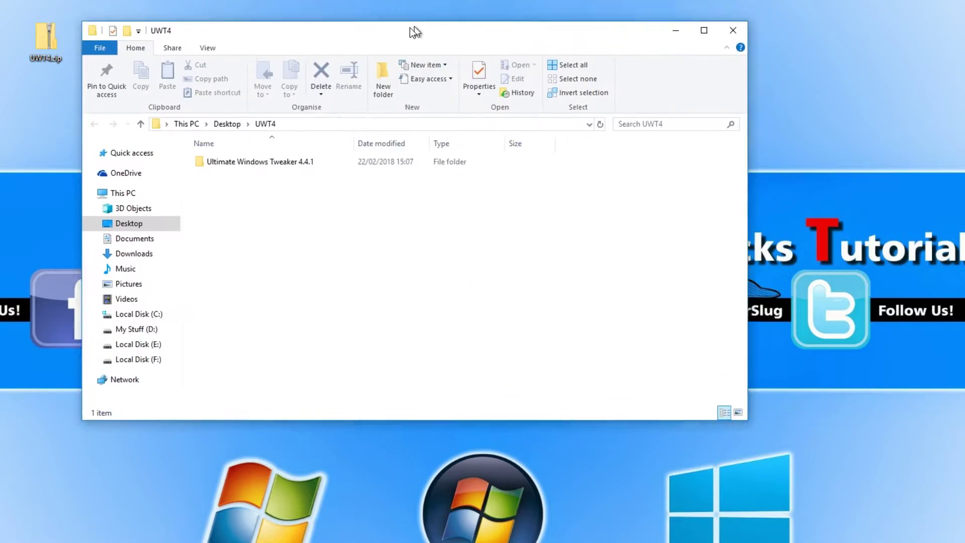
drag(410, 27, 476, 85)
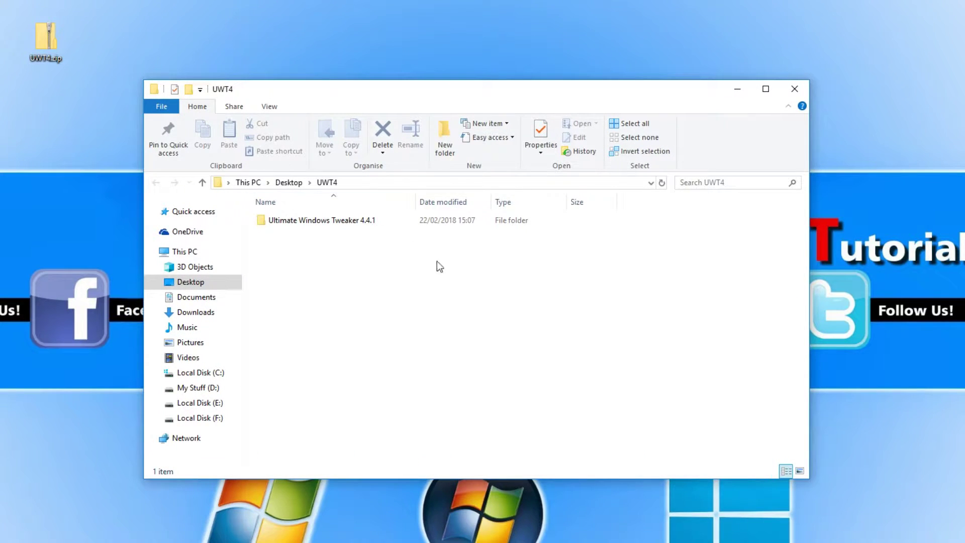
- Run the Ultimate Windows Tweaker 4.4.1 executable as administrator and acknowledge the restore-point notice
double_click(330, 224)
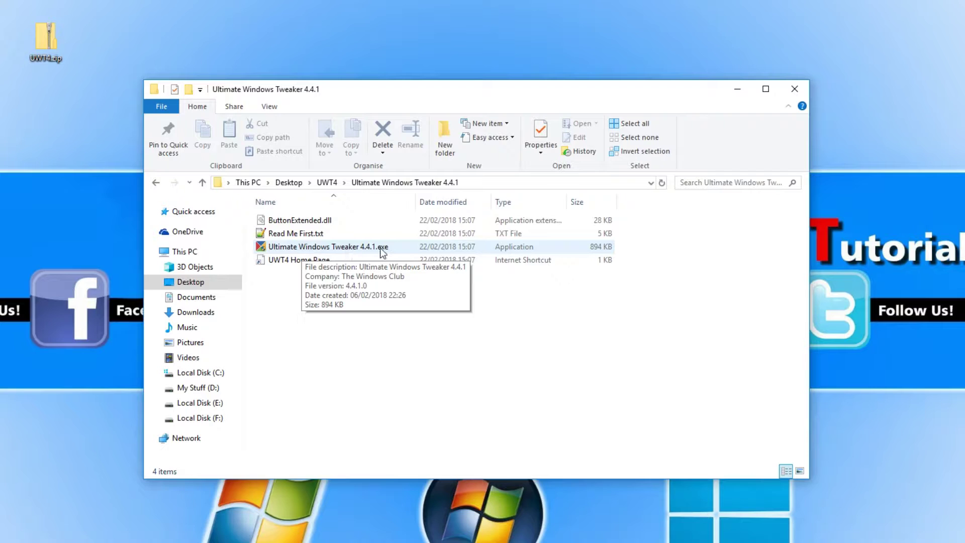
right_click(328, 246)
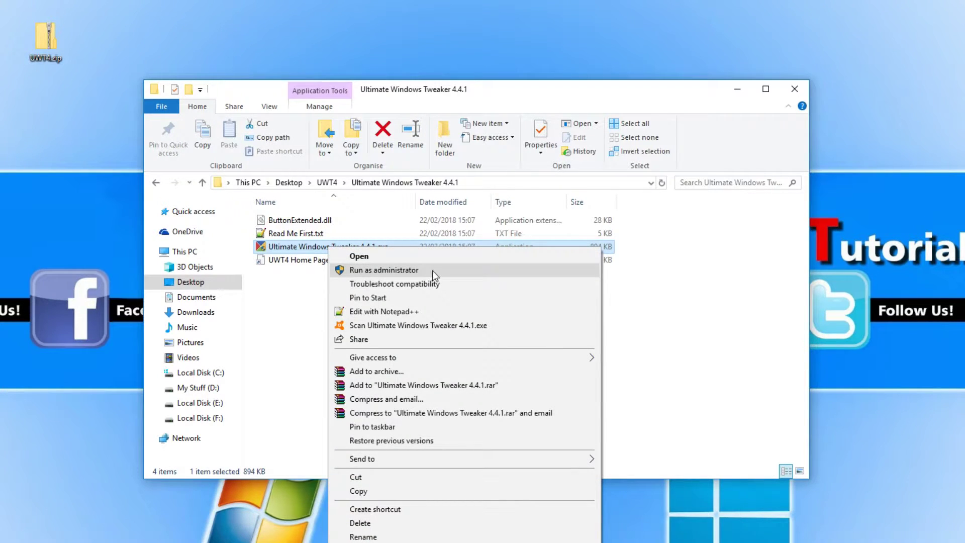
click(436, 271)
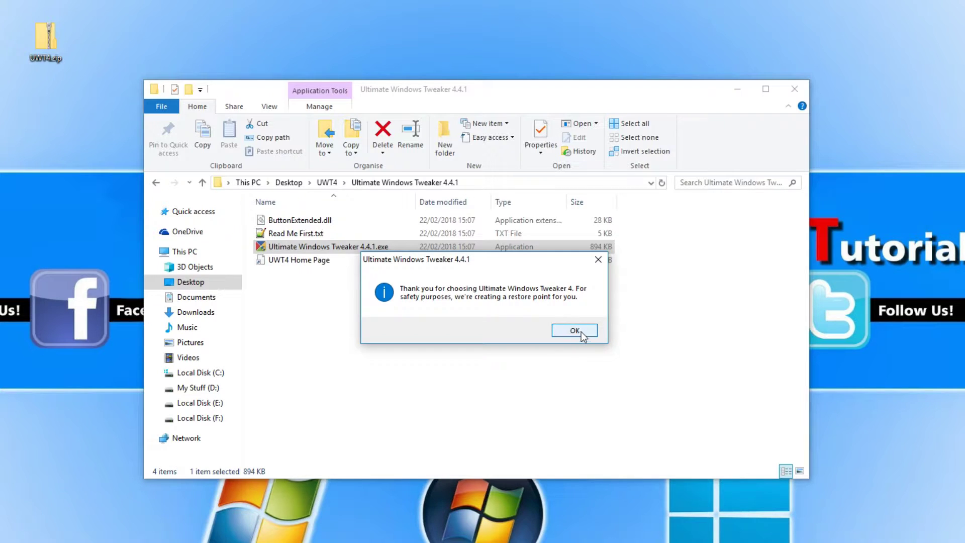
click(574, 330)
- Dismiss the restore-point confirmation and open the Customization category
key(Return)
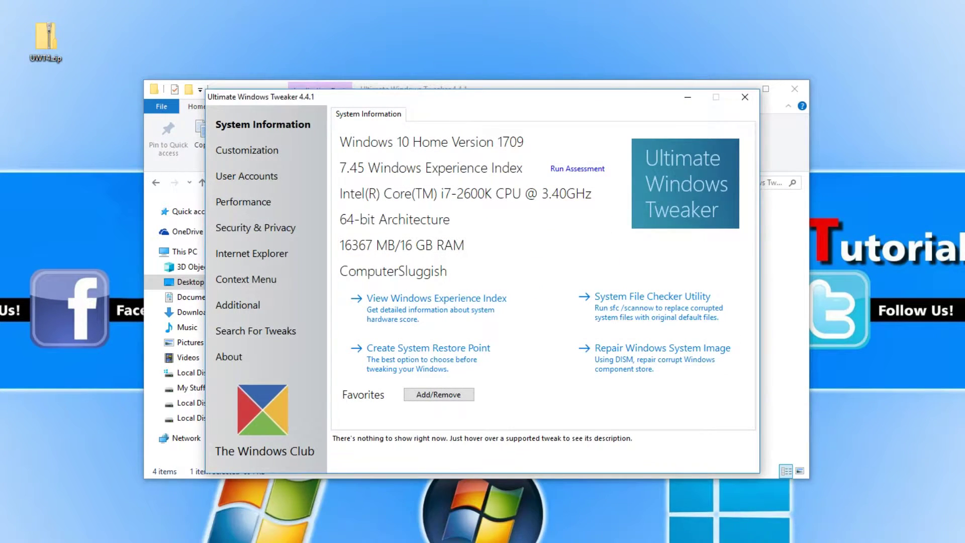
click(539, 512)
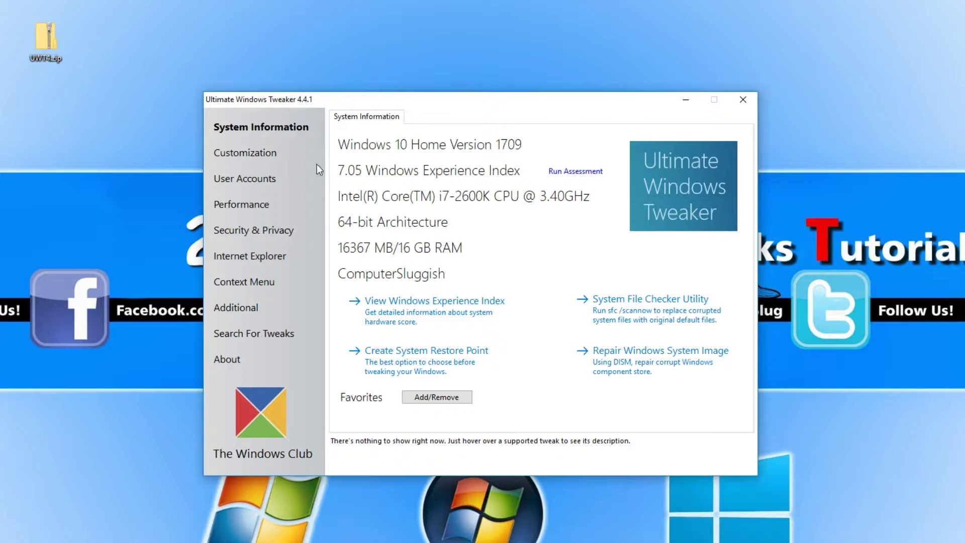
click(251, 158)
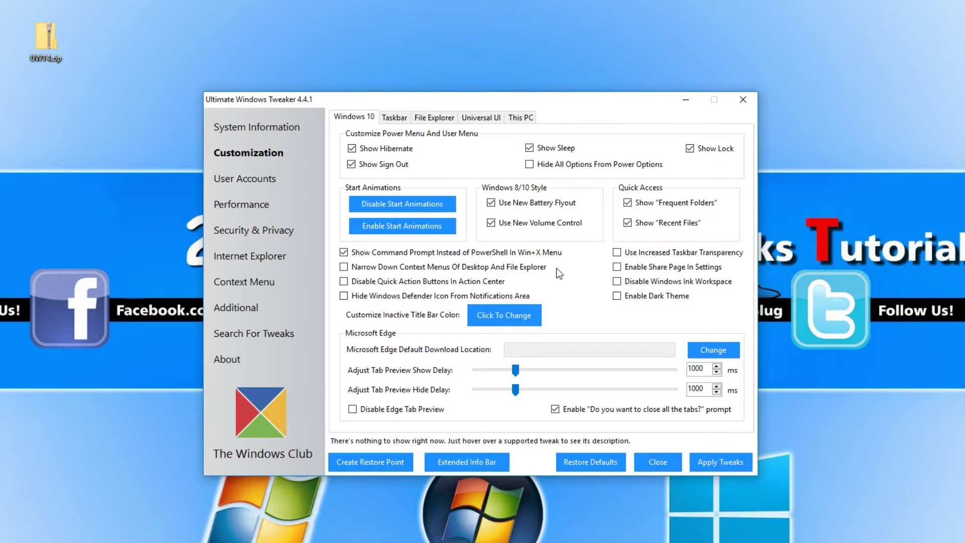
- View the Taskbar, File Explorer, Universal UI and This PC tabs, then open User Accounts
click(395, 118)
click(426, 118)
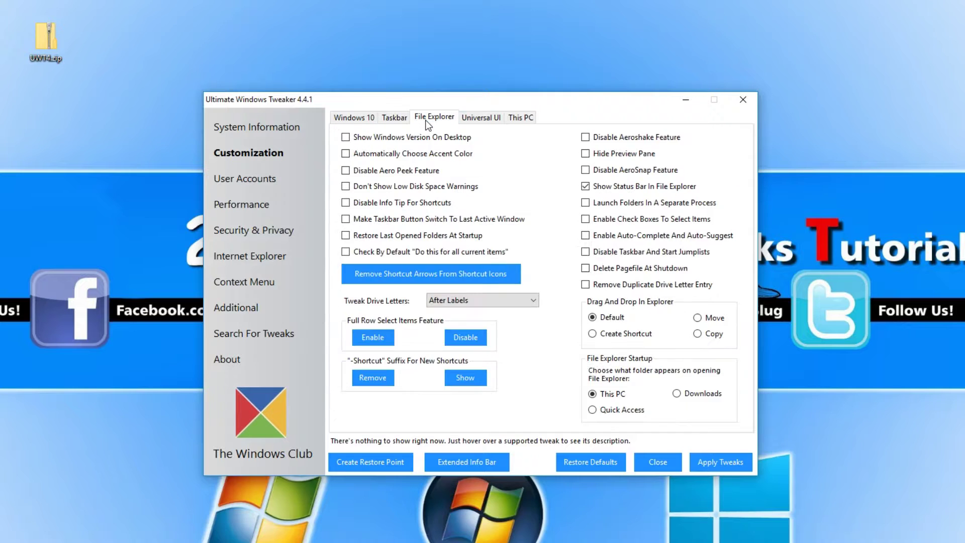
click(491, 117)
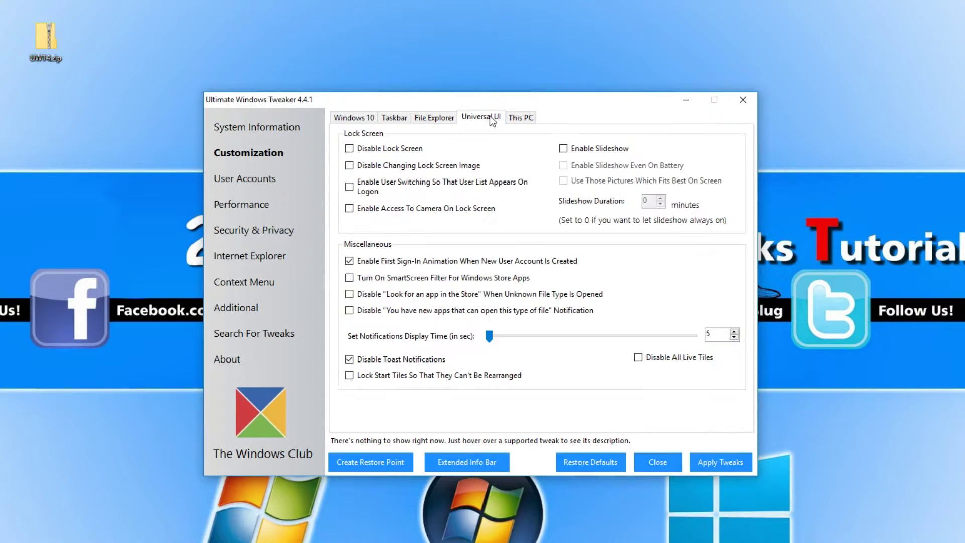
click(522, 118)
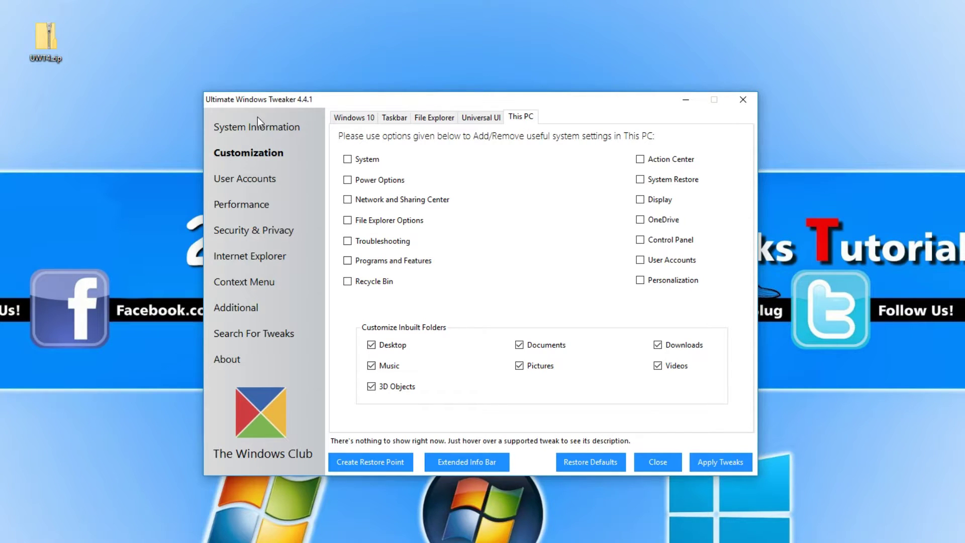
click(271, 182)
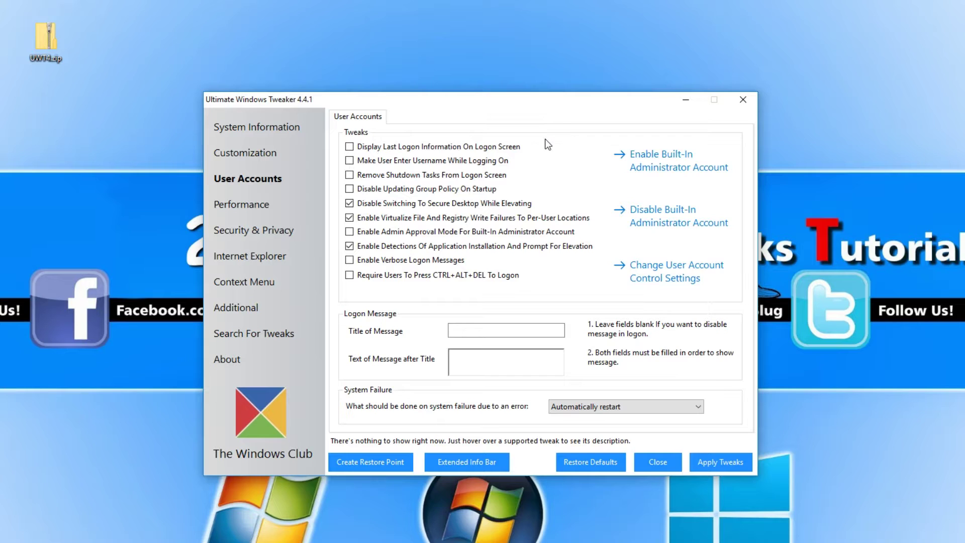
- Show the Performance timeout tweaks, then move on to Security & Privacy
click(257, 207)
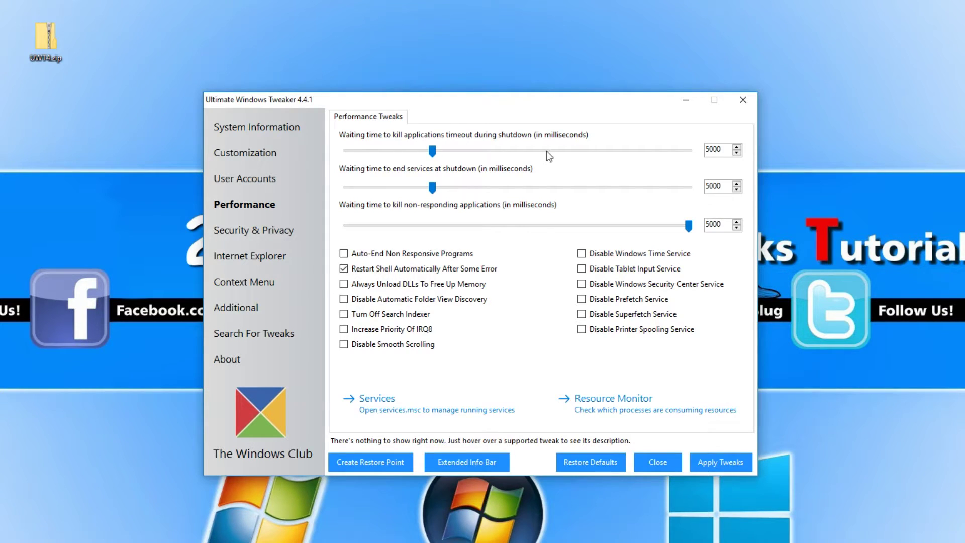
click(253, 235)
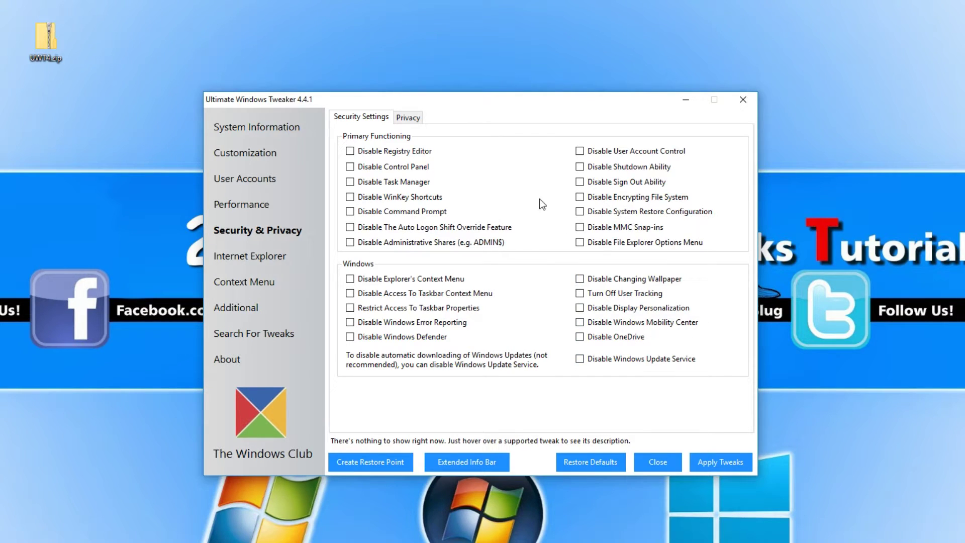
- View the Privacy settings list, then open the Internet Explorer tweaks
click(416, 118)
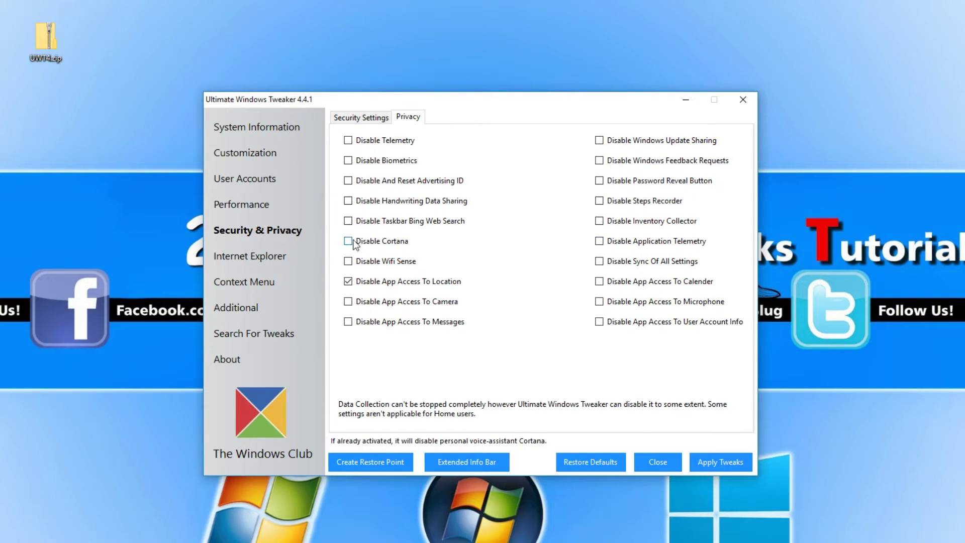
click(268, 261)
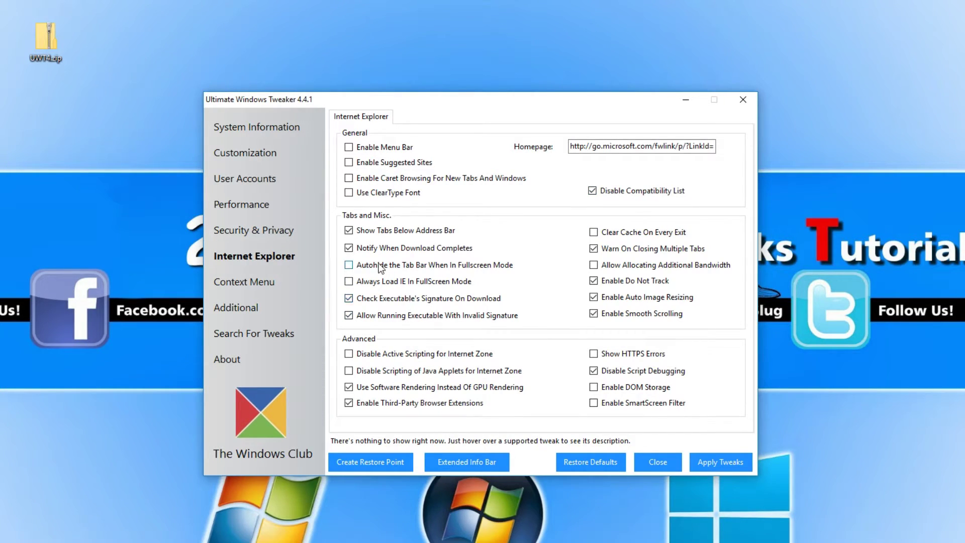
- Open the Context Menu tweaks and compare them with the desktop's right-click menu
click(265, 288)
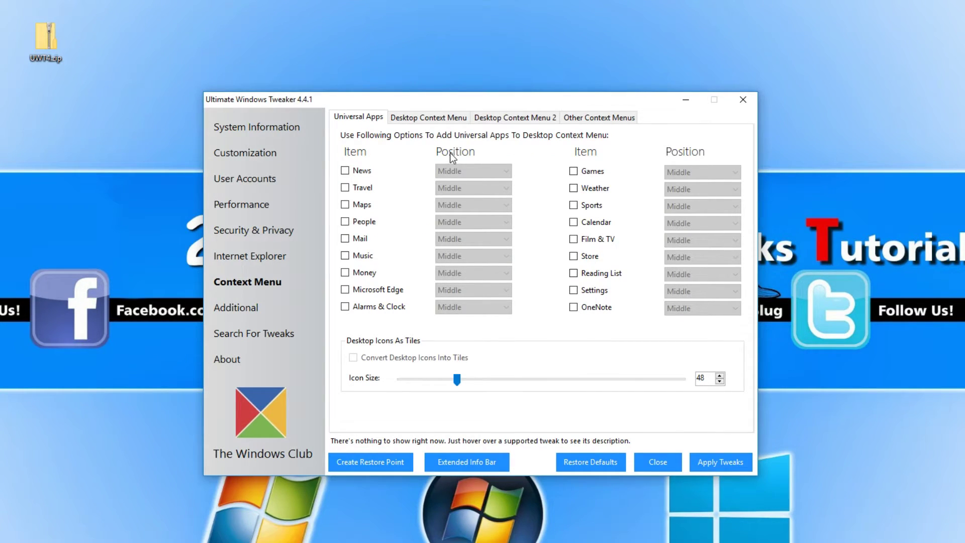
right_click(50, 104)
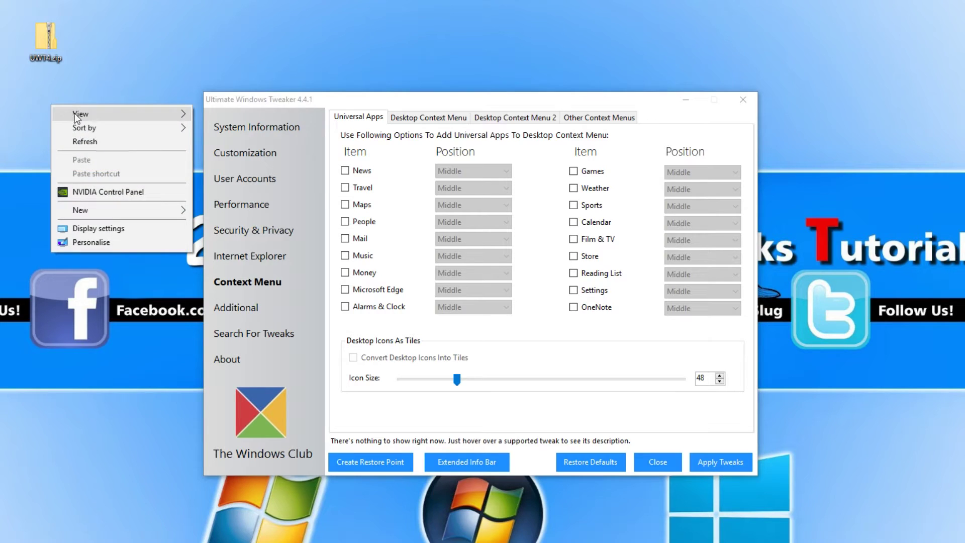
click(361, 118)
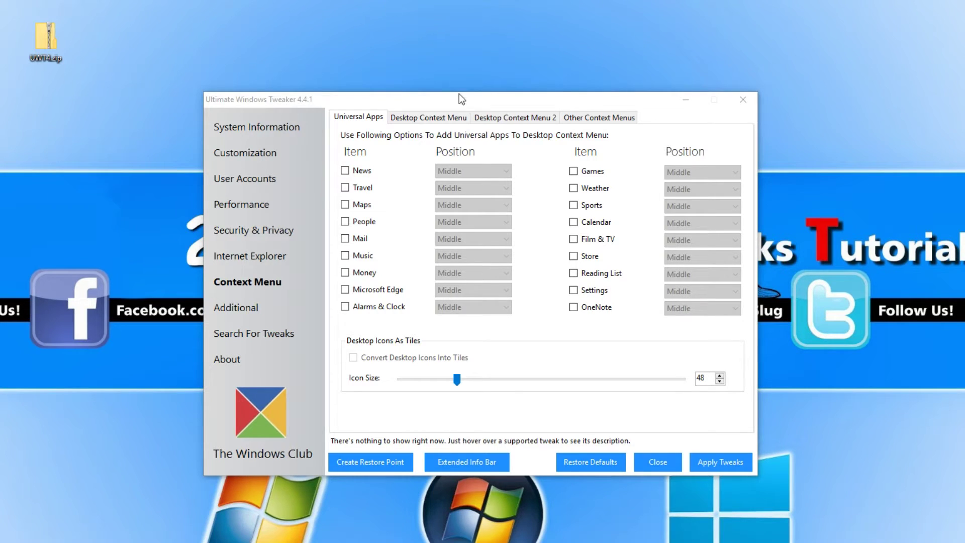
- Browse the Desktop Context Menu, Universal Apps, Desktop Context Menu 2 and Other Context Menus tabs, then open Additional
click(431, 119)
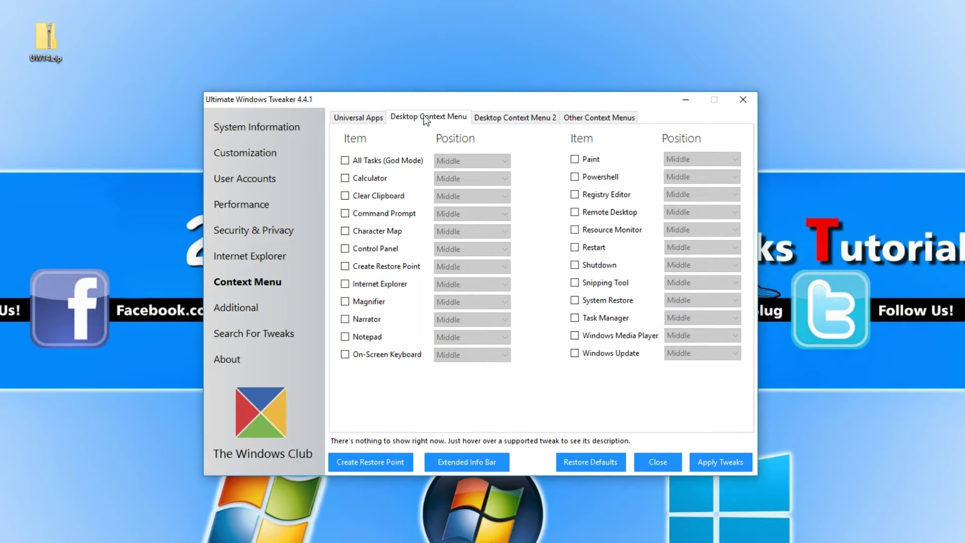
click(376, 120)
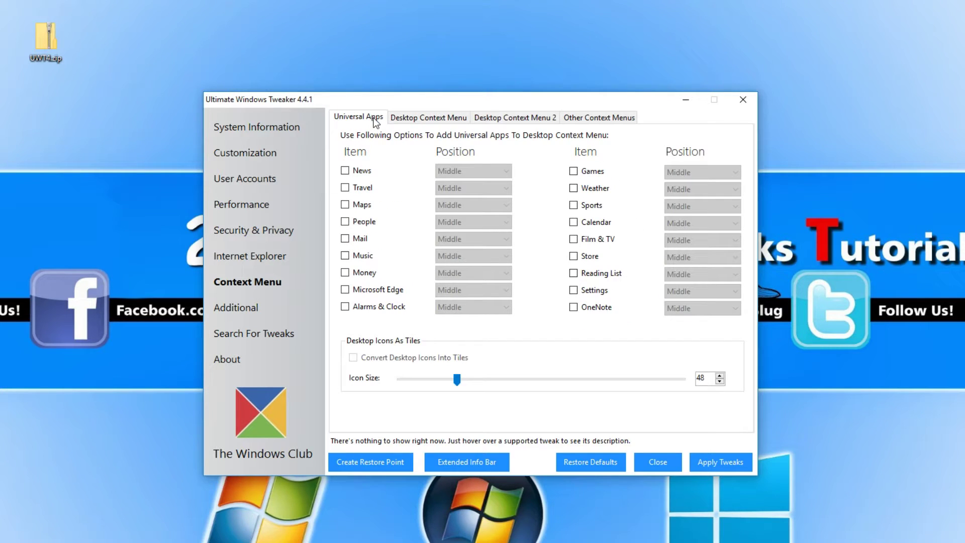
click(412, 121)
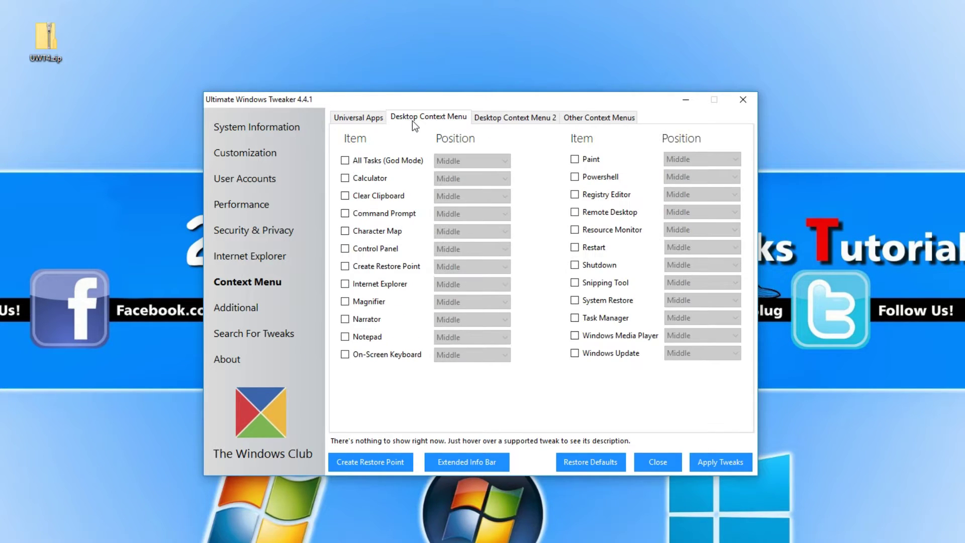
click(515, 121)
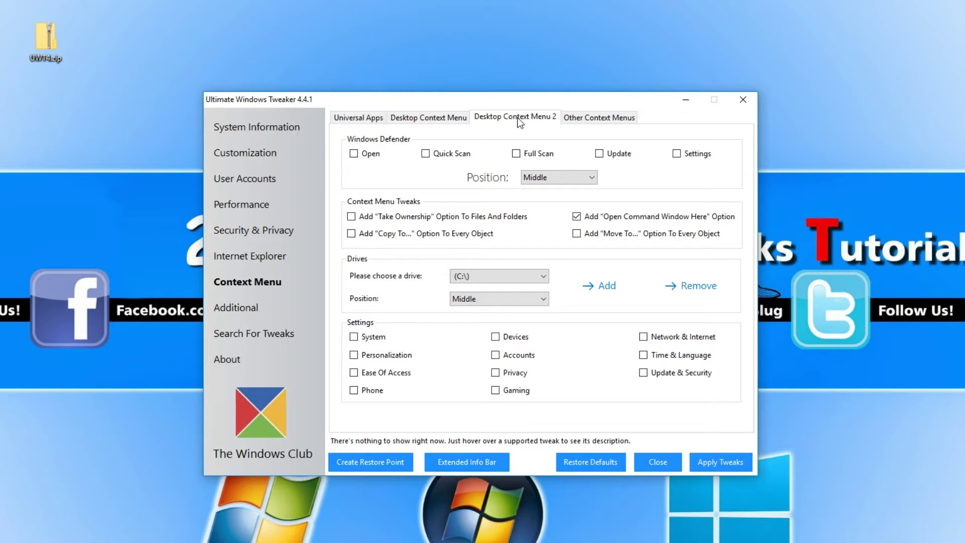
click(605, 124)
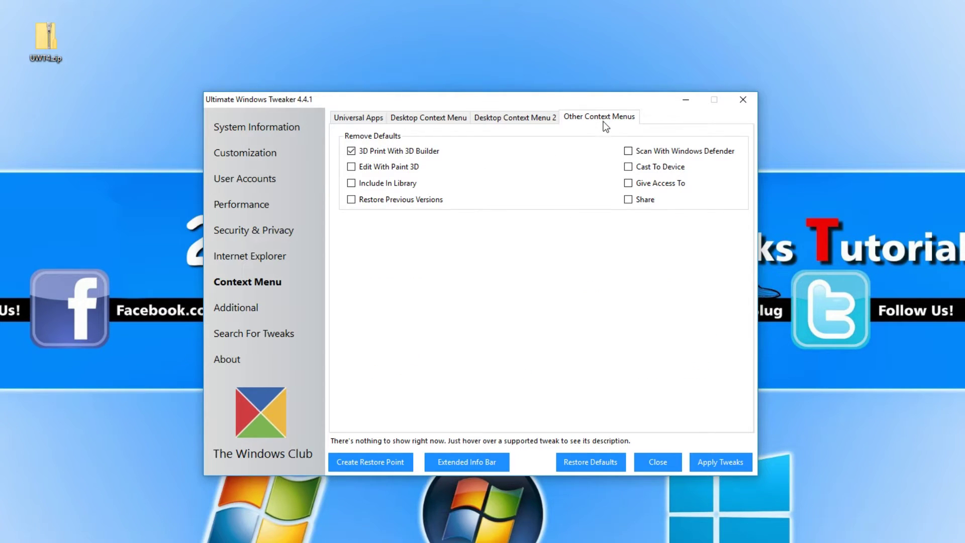
click(243, 309)
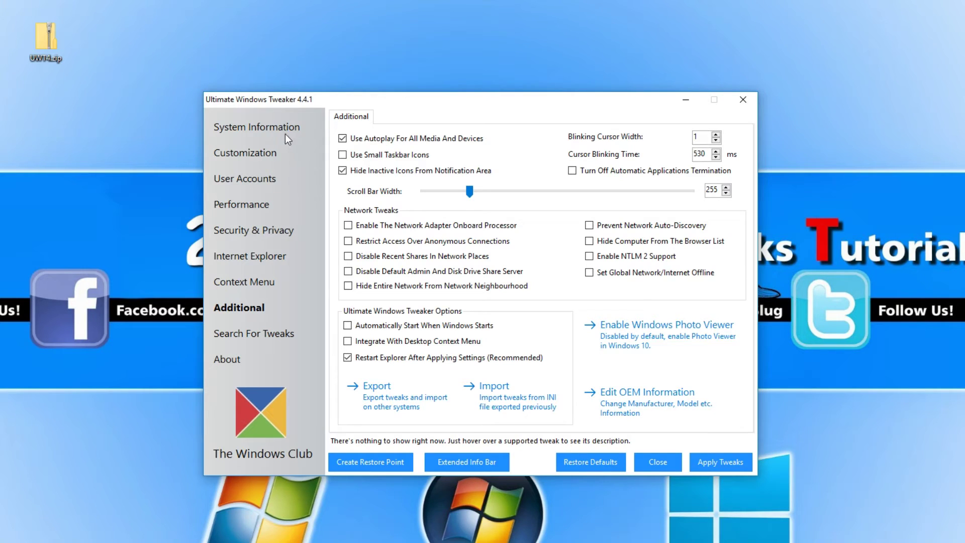
- Return to System Information showing Windows 10 Home 1709, a 7.05 Experience Index and 16 GB RAM
click(265, 134)
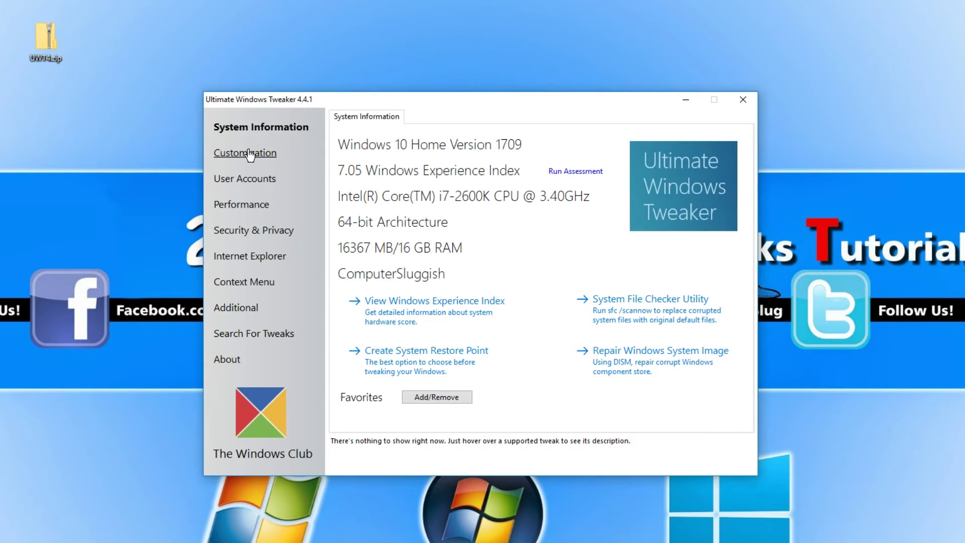
- Open the Customization tweaks again, then switch back to User Accounts
click(255, 156)
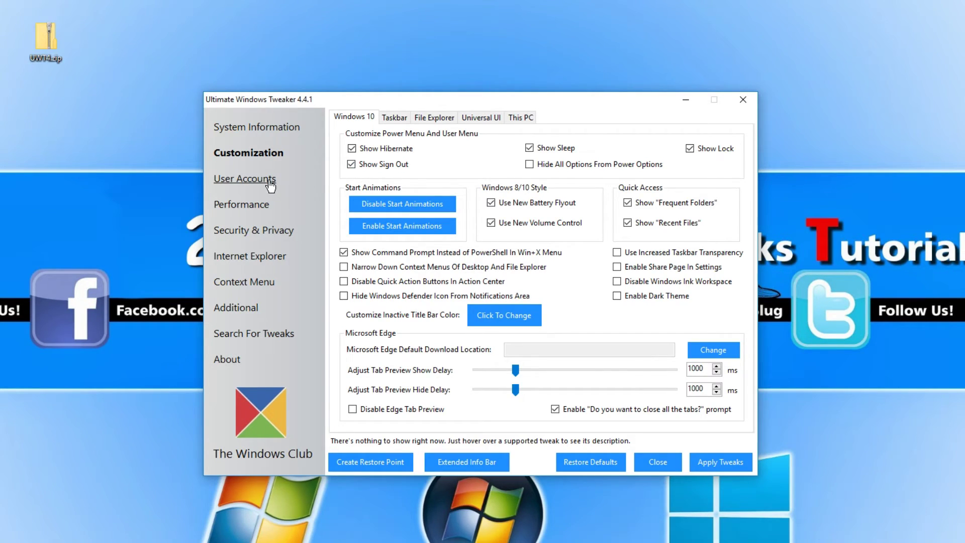
click(245, 179)
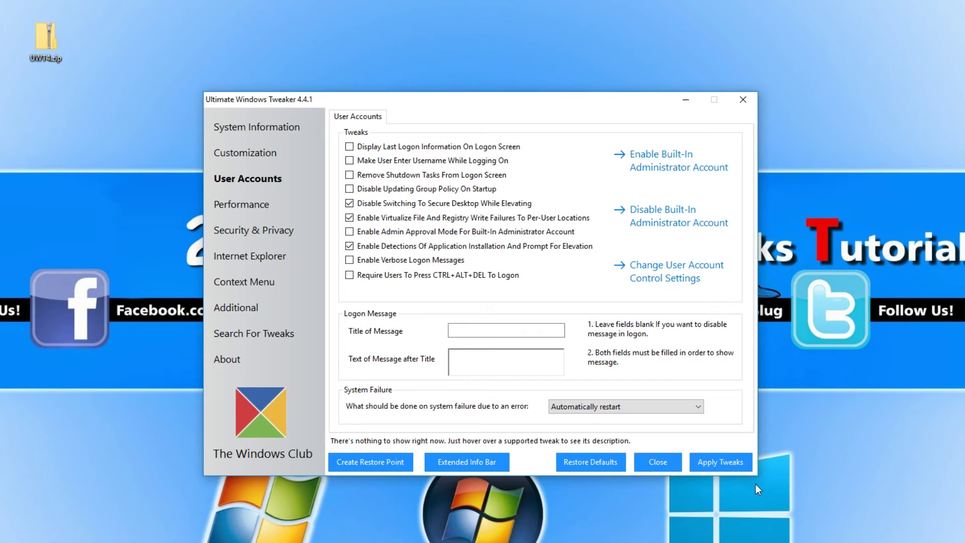